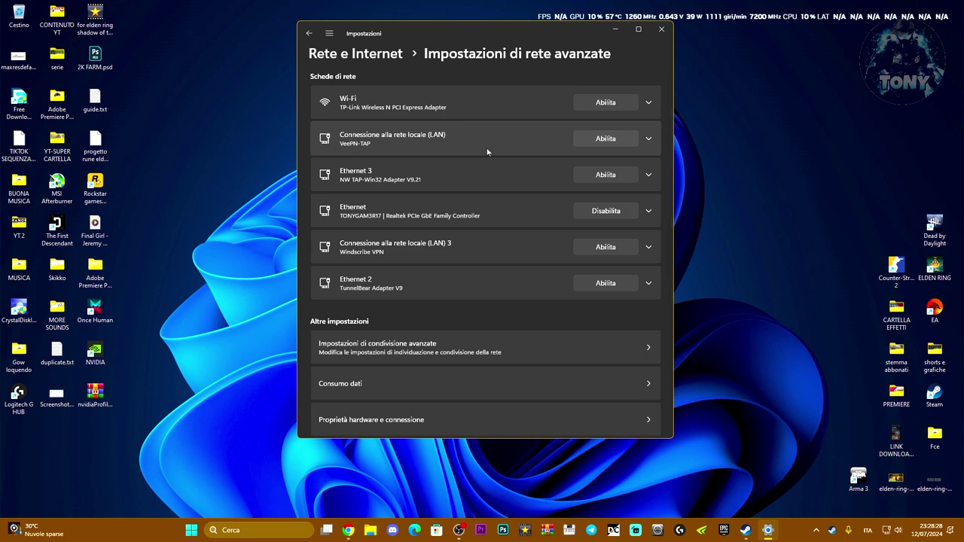
Step: Open the Internet Protocol Version 4 (TCP/IPv4) properties of the Realtek Ethernet adapter
{"action": "left_click", "coordinate": [528, 213]}
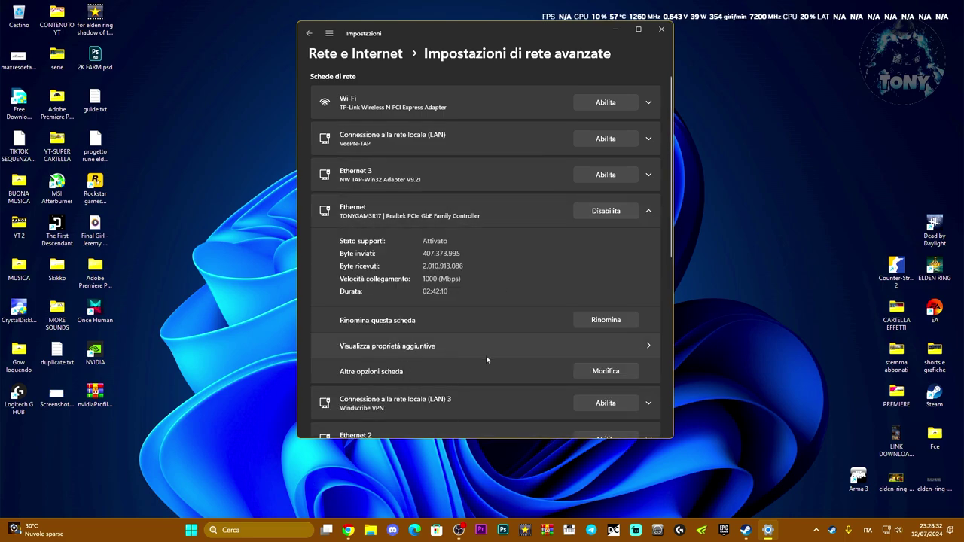
{"action": "left_click", "coordinate": [606, 372]}
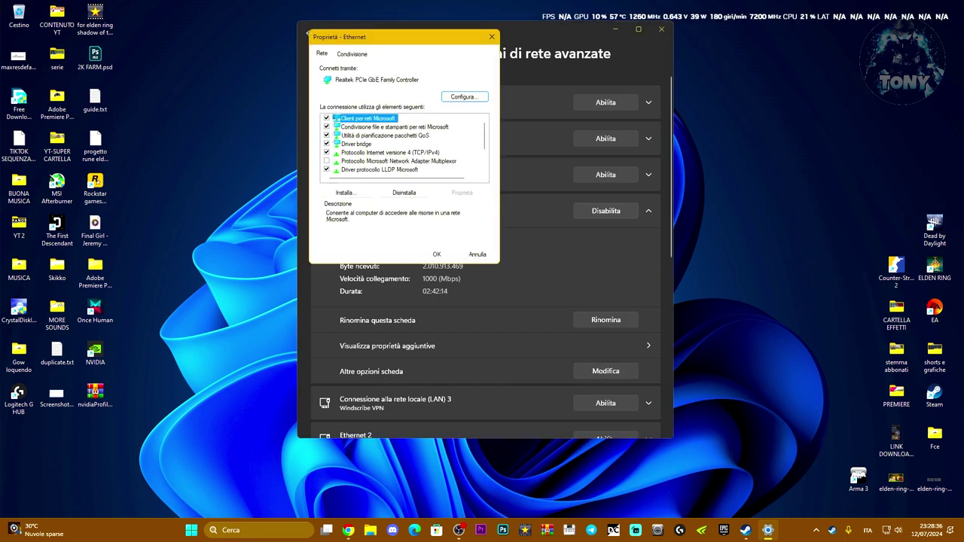
{"action": "left_click_drag", "start_coordinate": [394, 50], "coordinate": [412, 55]}
{"action": "scroll", "coordinate": [427, 145], "scroll_direction": "down", "scroll_amount": 2}
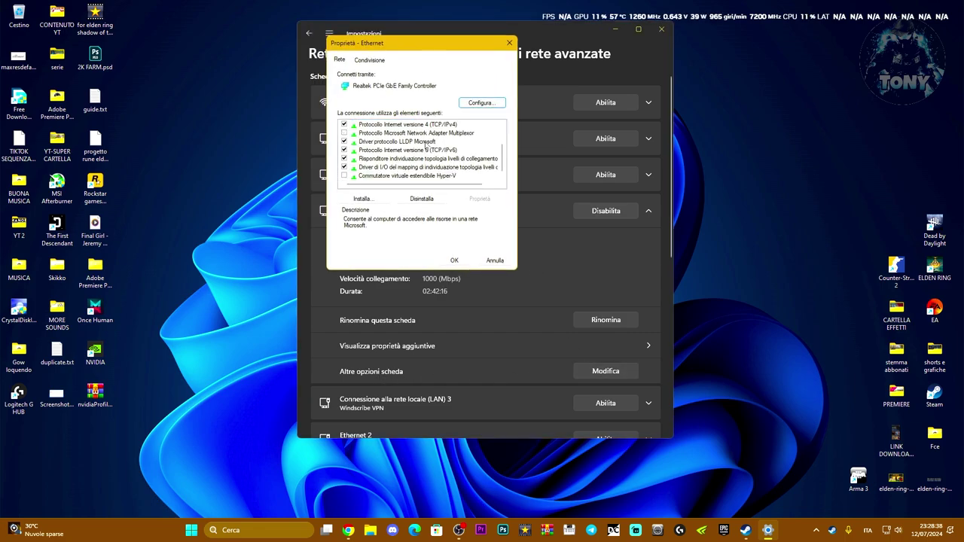
{"action": "left_click", "coordinate": [380, 125]}
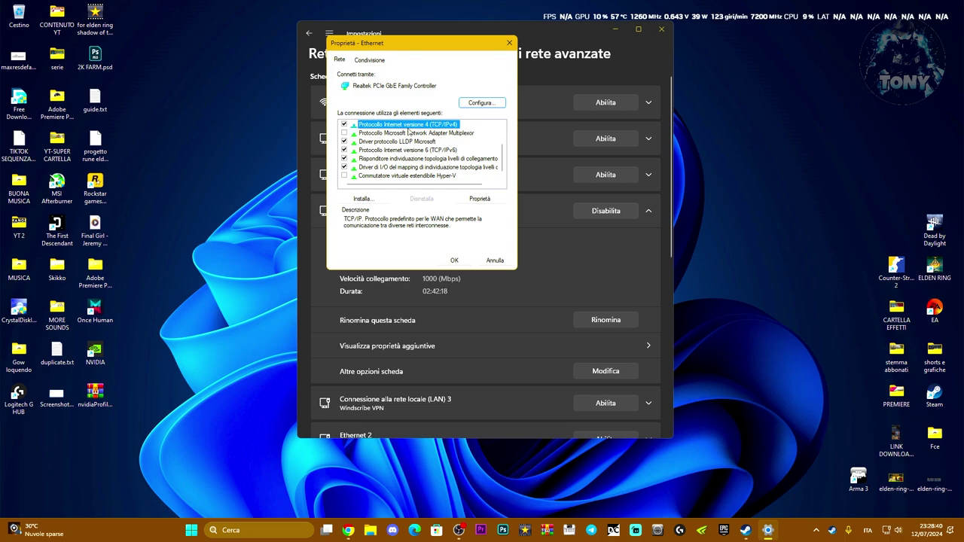
{"action": "double_click", "coordinate": [425, 128]}
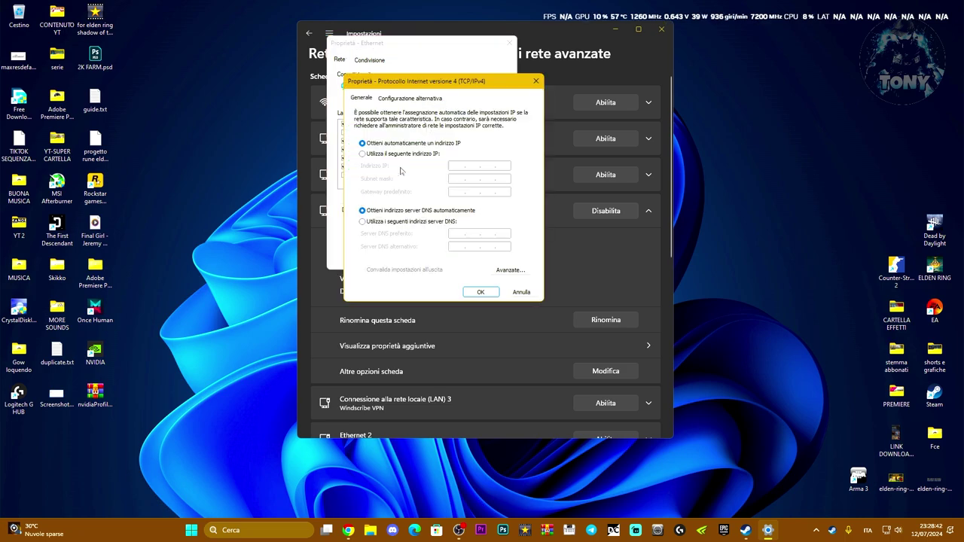
Step: Set the preferred DNS server to 8.8.8.8 and the alternate to 8.8.4.4, save the adapter's properties, and close the network settings
{"action": "left_click", "coordinate": [362, 221]}
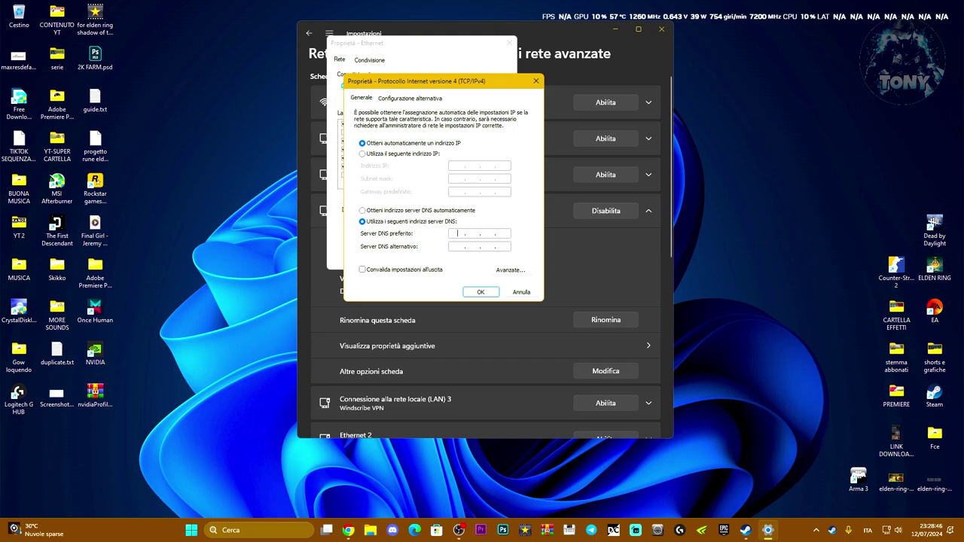
{"action": "type", "text": "8 . 8 . 8 . 8"}
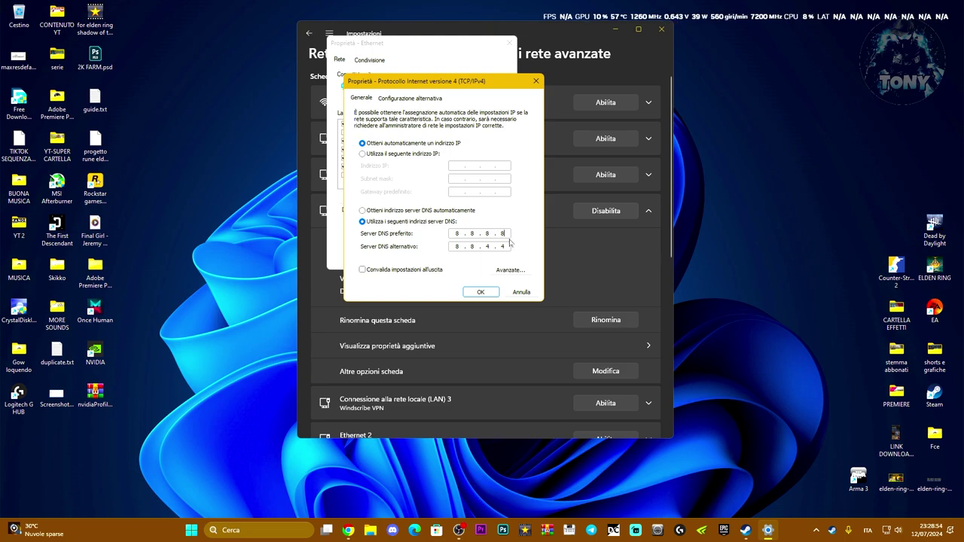
{"action": "left_click", "coordinate": [480, 292]}
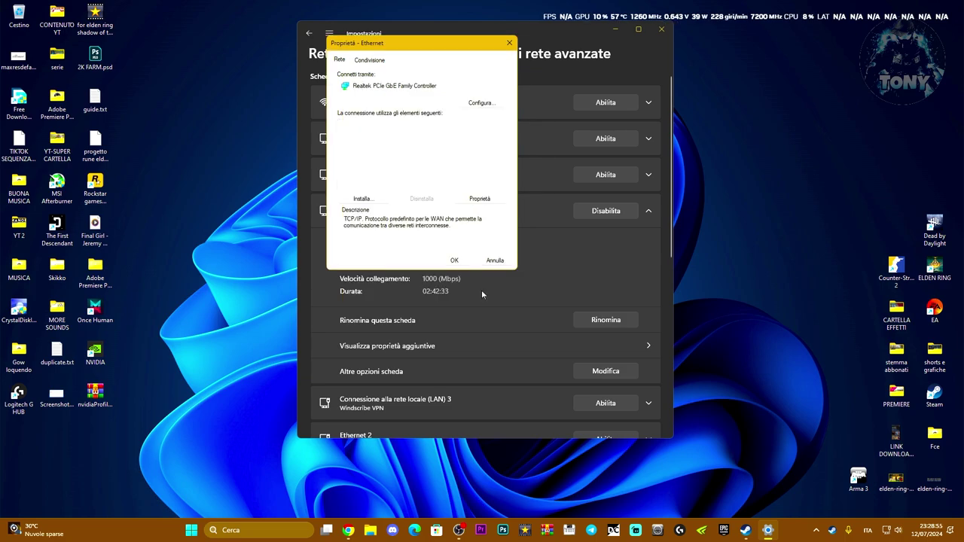
{"action": "left_click", "coordinate": [454, 261]}
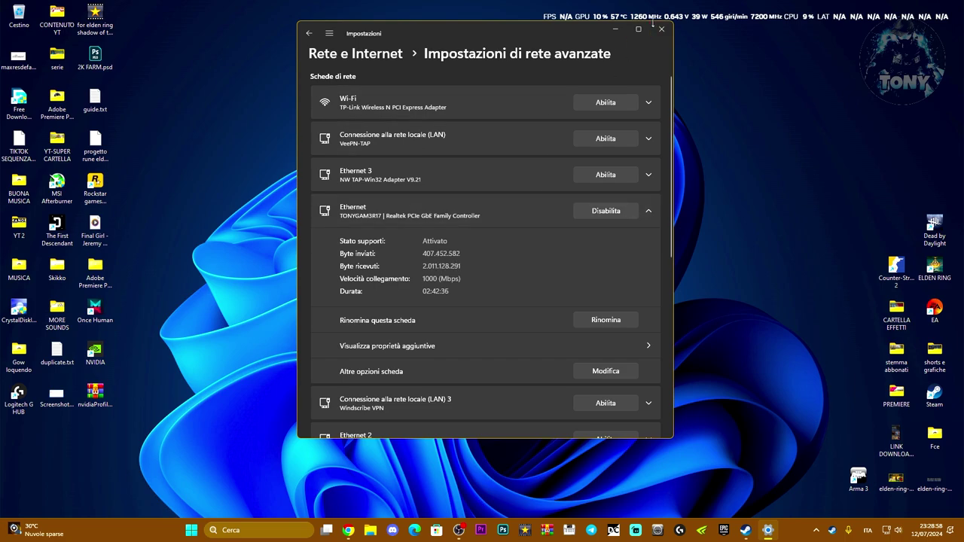
{"action": "left_click", "coordinate": [662, 29]}
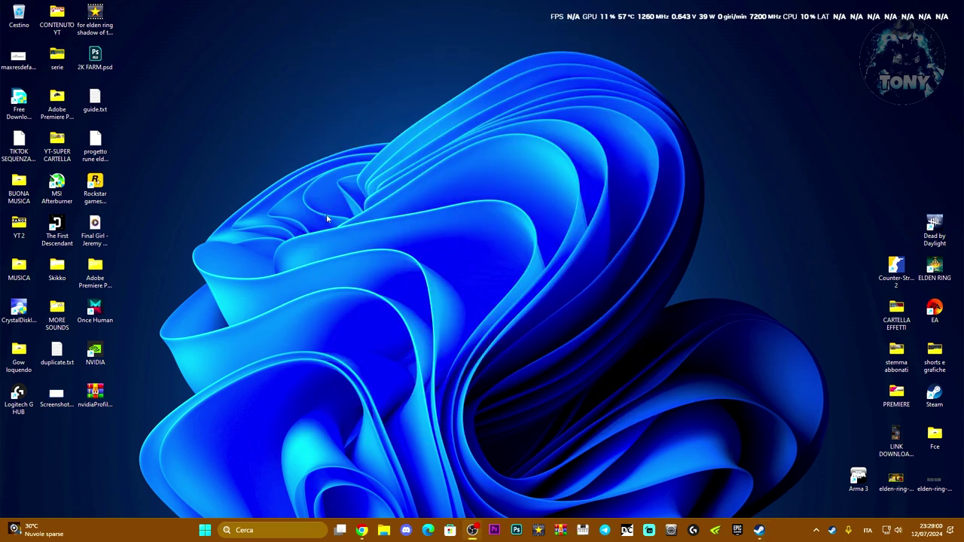
Step: Open Device Manager and bring the network adapters (Schede di rete) into view
{"action": "right_click", "coordinate": [204, 529]}
{"action": "left_click", "coordinate": [357, 263]}
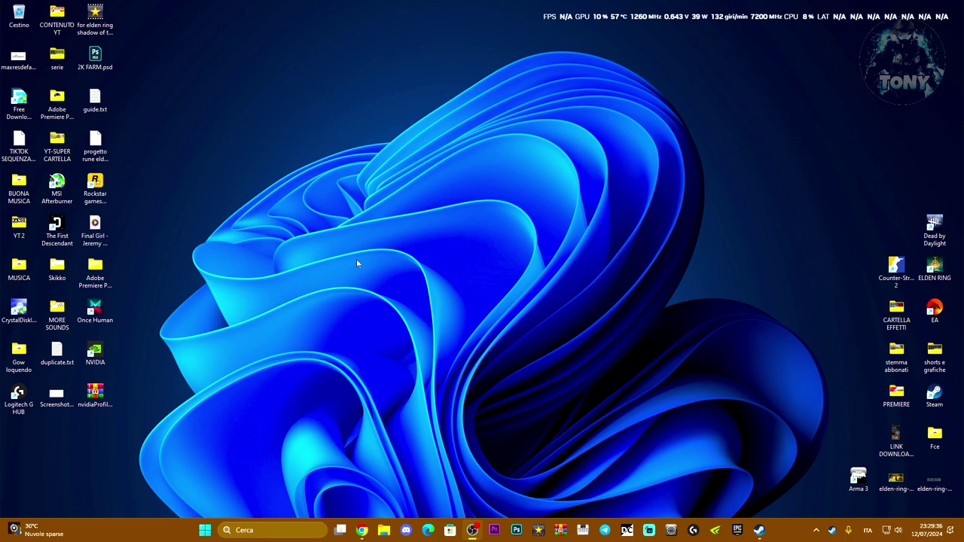
{"action": "right_click", "coordinate": [205, 531]}
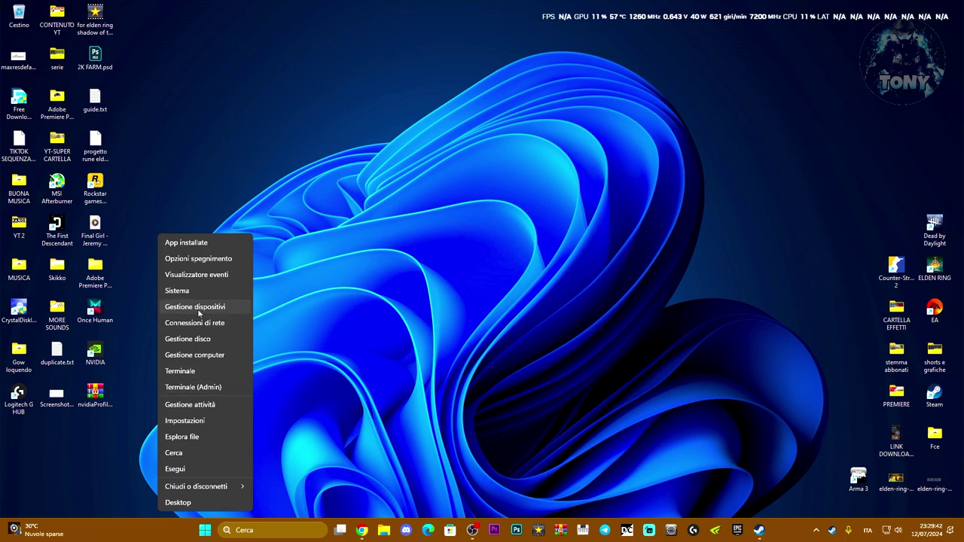
{"action": "left_click", "coordinate": [198, 308]}
{"action": "left_click_drag", "start_coordinate": [231, 37], "coordinate": [453, 53]}
{"action": "scroll", "coordinate": [446, 182], "scroll_direction": "down", "scroll_amount": 4}
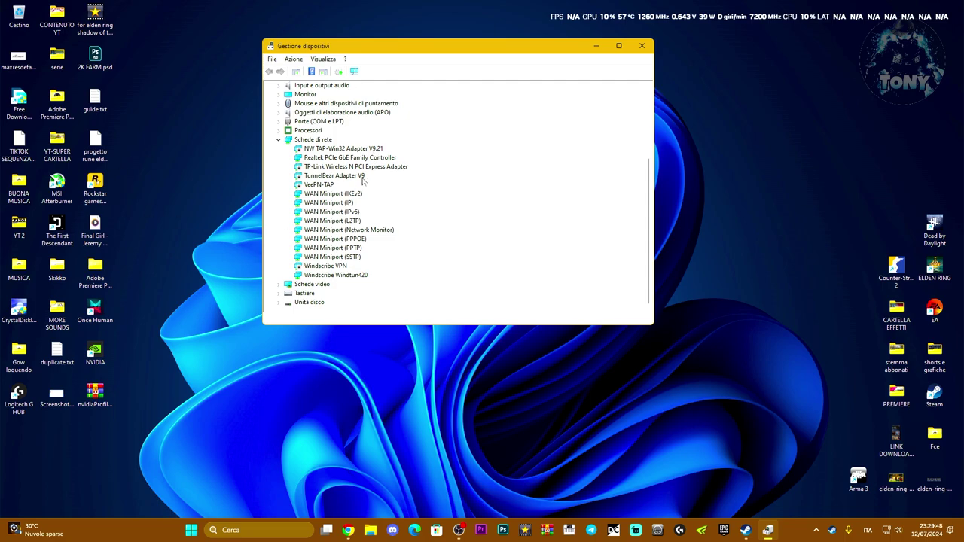
Step: View the compatible drivers on the computer for the TP-Link Wireless N PCI Express Adapter, select the Microsoft one, and dismiss the update wizard
{"action": "left_click", "coordinate": [330, 169]}
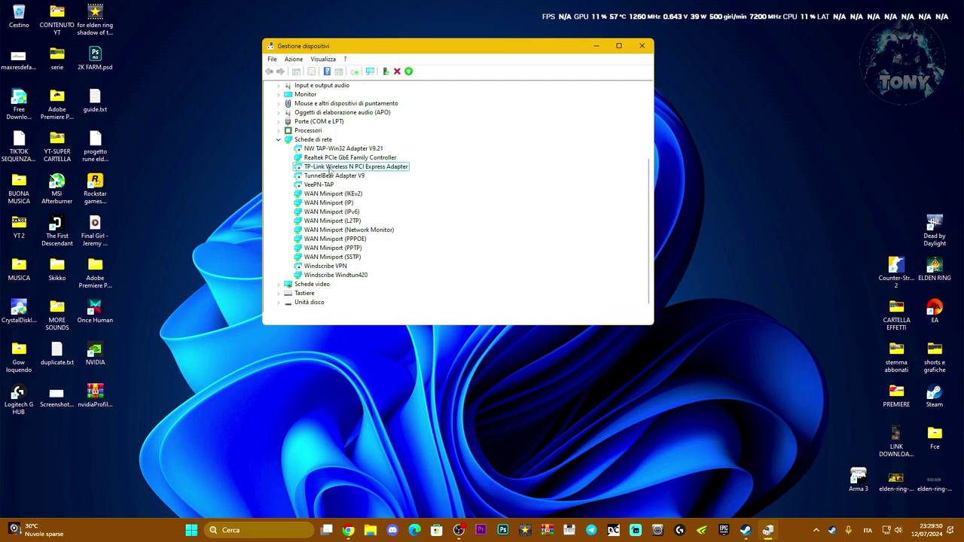
{"action": "right_click", "coordinate": [370, 170]}
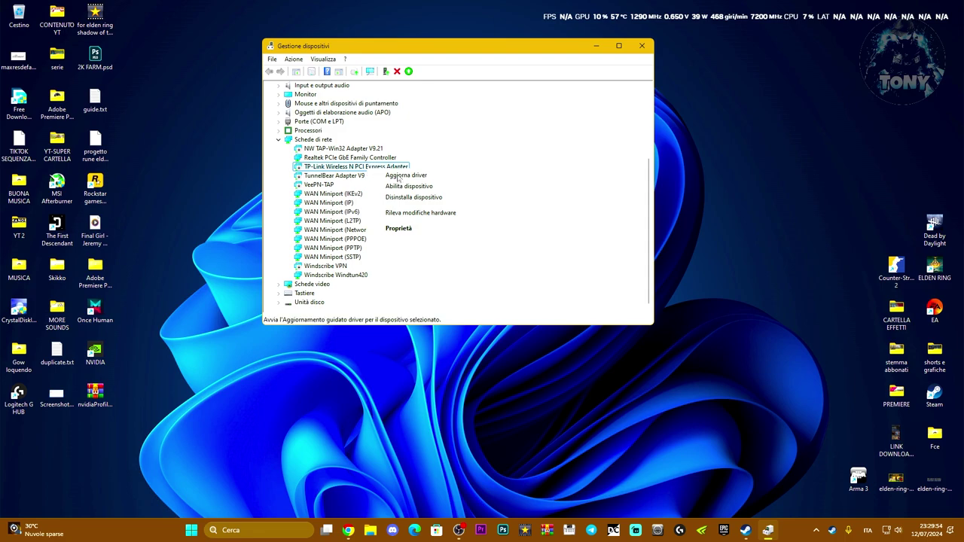
{"action": "left_click", "coordinate": [398, 176]}
{"action": "left_click_drag", "start_coordinate": [432, 110], "coordinate": [488, 102]}
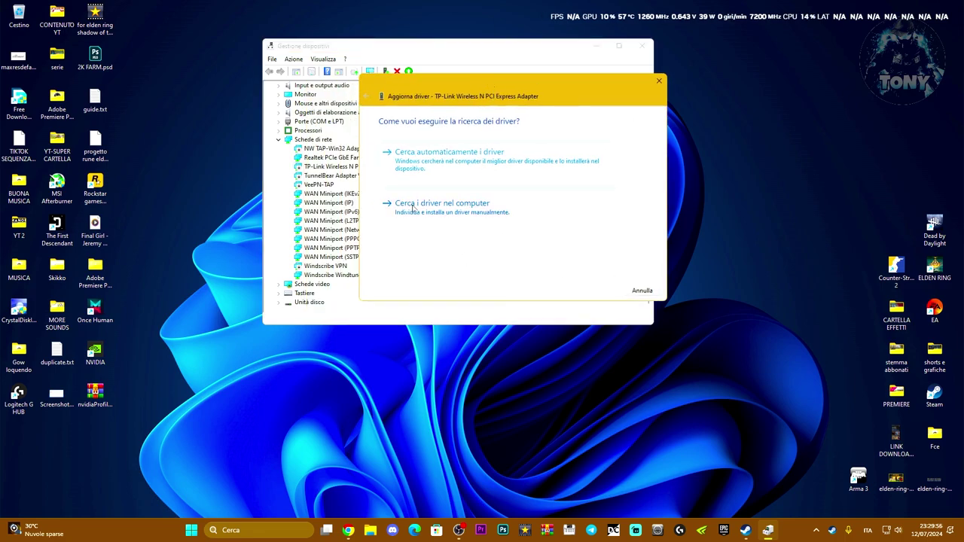
{"action": "left_click", "coordinate": [444, 207]}
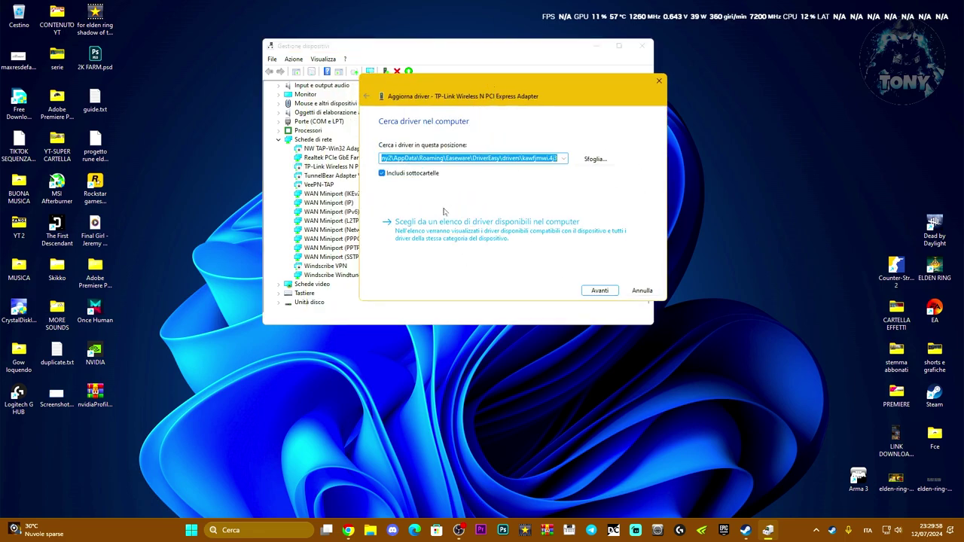
{"action": "left_click", "coordinate": [461, 233]}
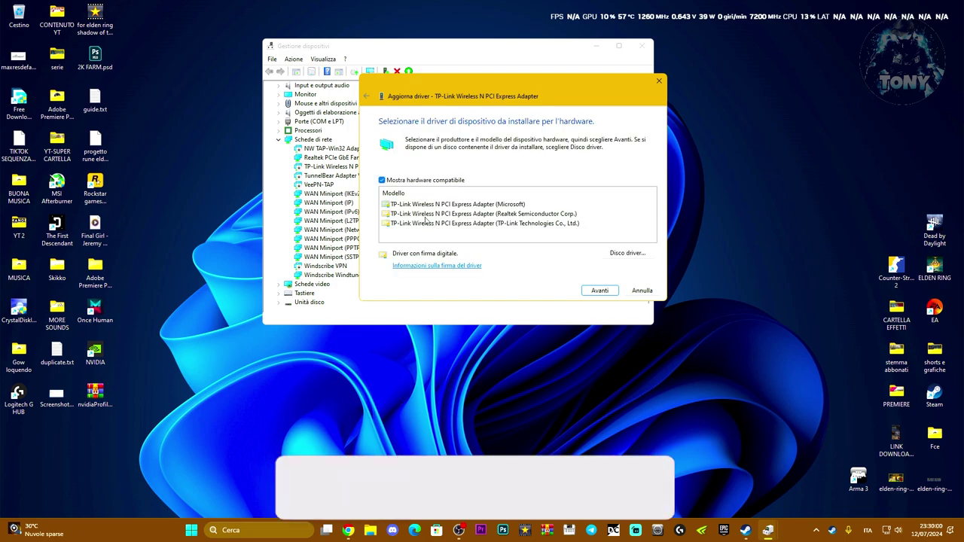
{"action": "left_click", "coordinate": [431, 205]}
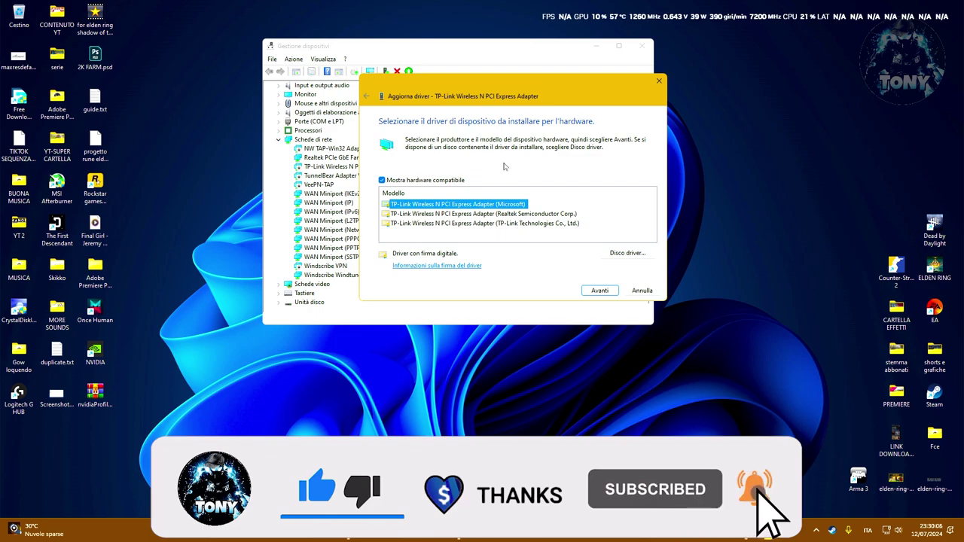
{"action": "left_click", "coordinate": [659, 81]}
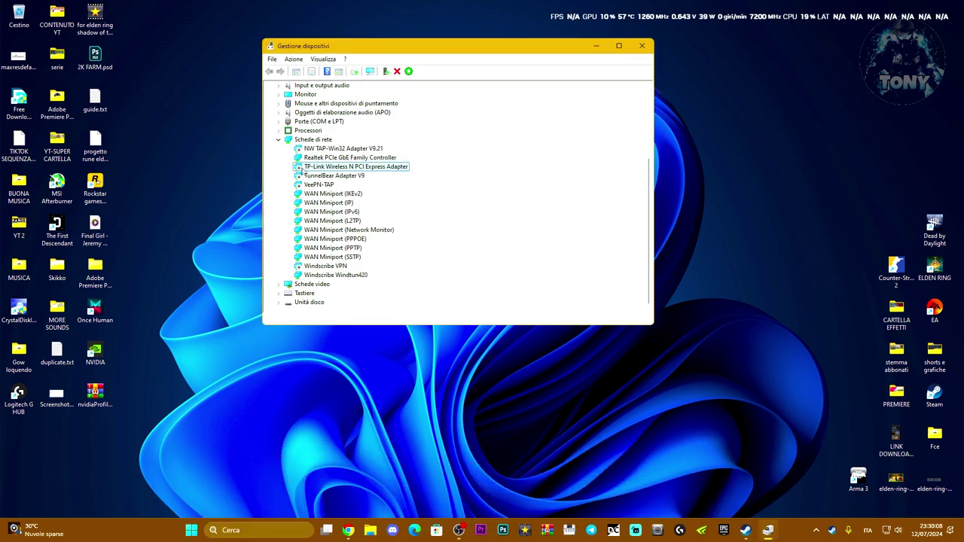
Step: View the compatible drivers on the computer for the Realtek PCIe GbE Family Controller, then close the update wizard and Device Manager
{"action": "left_click", "coordinate": [331, 158]}
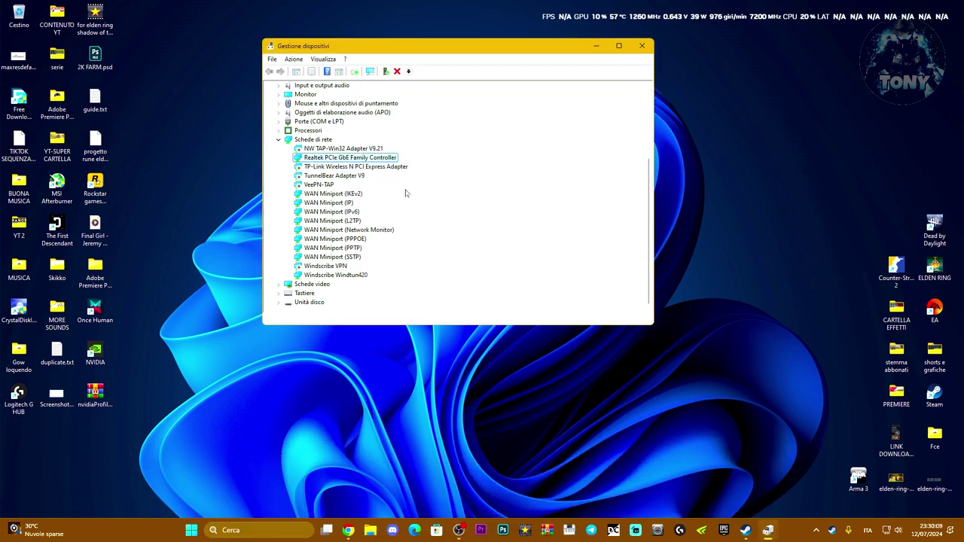
{"action": "right_click", "coordinate": [329, 160]}
{"action": "left_click", "coordinate": [358, 166]}
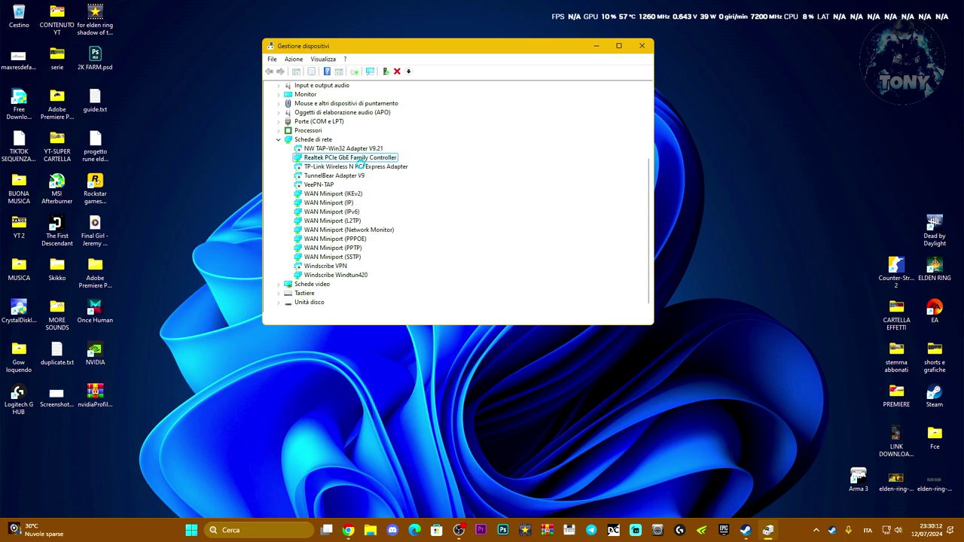
{"action": "left_click", "coordinate": [371, 218]}
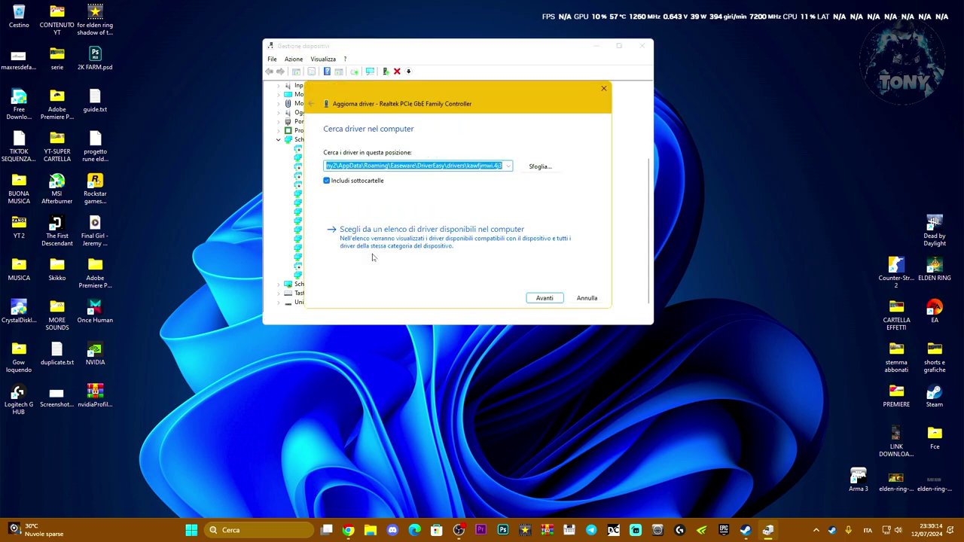
{"action": "left_click", "coordinate": [380, 238]}
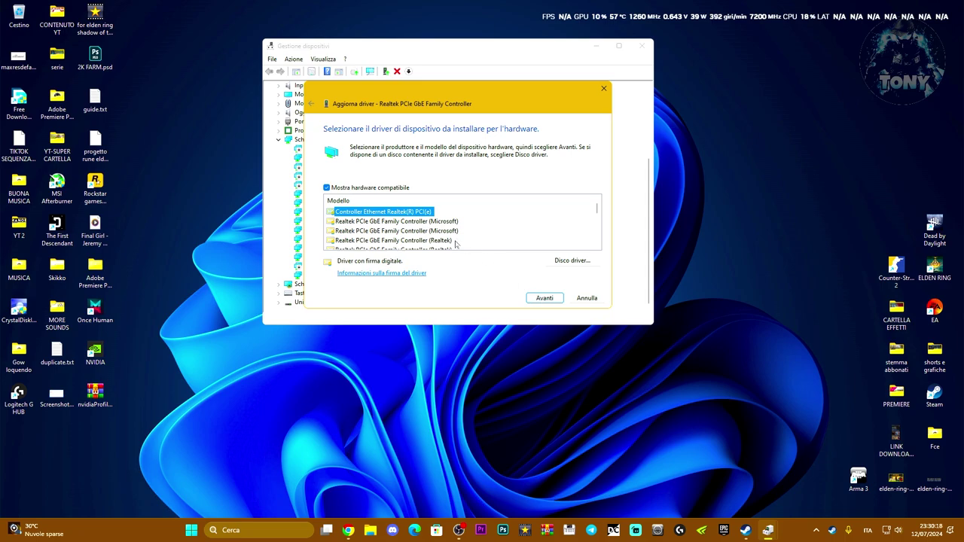
{"action": "left_click", "coordinate": [604, 89]}
{"action": "left_click", "coordinate": [647, 46]}
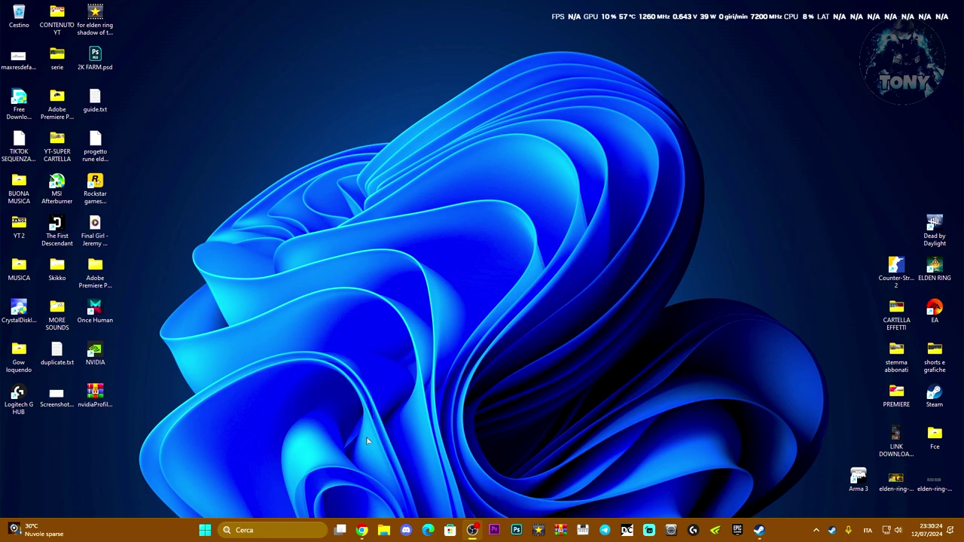
Step: Launch Driver Easy and open its list of available driver updates
{"action": "left_click", "coordinate": [254, 530]}
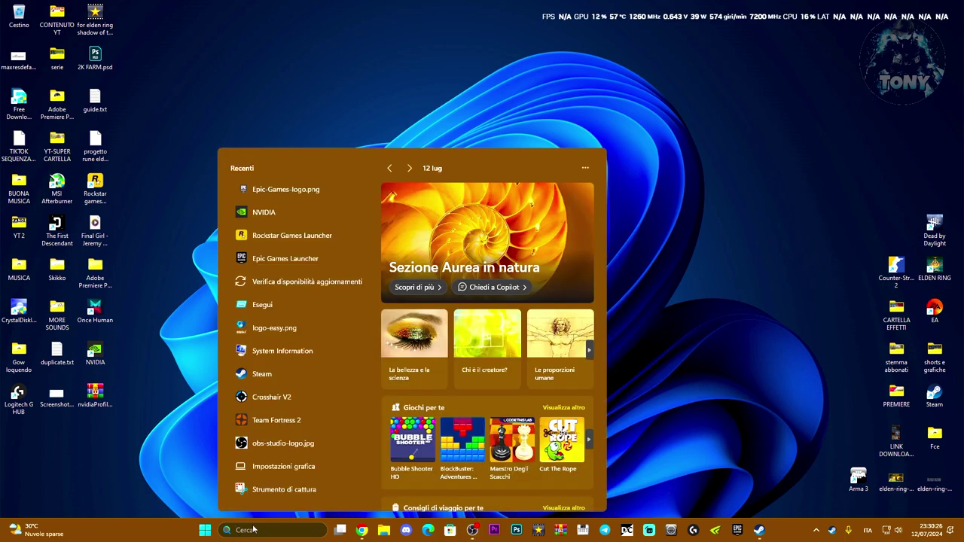
{"action": "type", "text": "driver easy"}
{"action": "key", "text": "Return"}
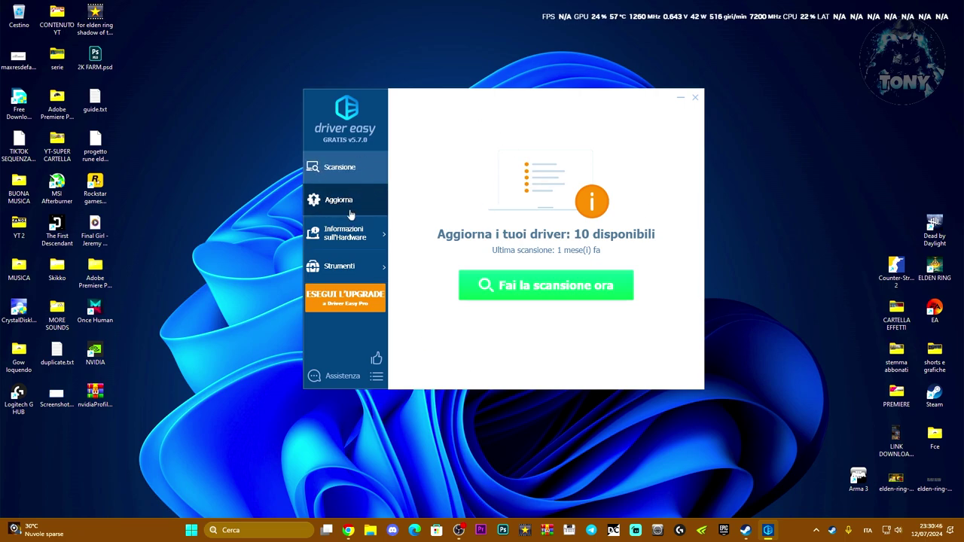
{"action": "left_click", "coordinate": [323, 201]}
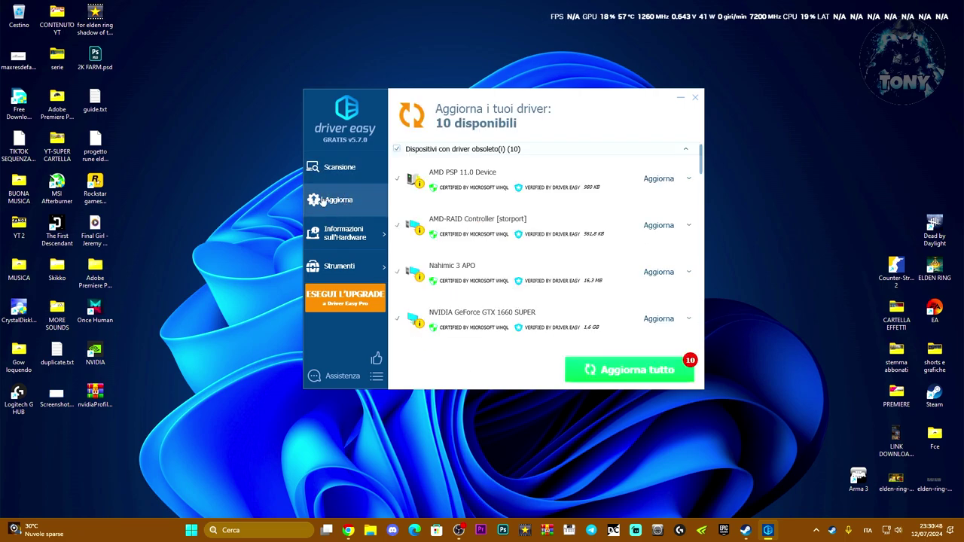
Step: Start the driver update for Realtek Hardware Support Application and choose the manual restore point option to proceed to installation
{"action": "scroll", "coordinate": [537, 230], "scroll_direction": "down", "scroll_amount": 1}
{"action": "scroll", "coordinate": [537, 229], "scroll_direction": "down", "scroll_amount": 3}
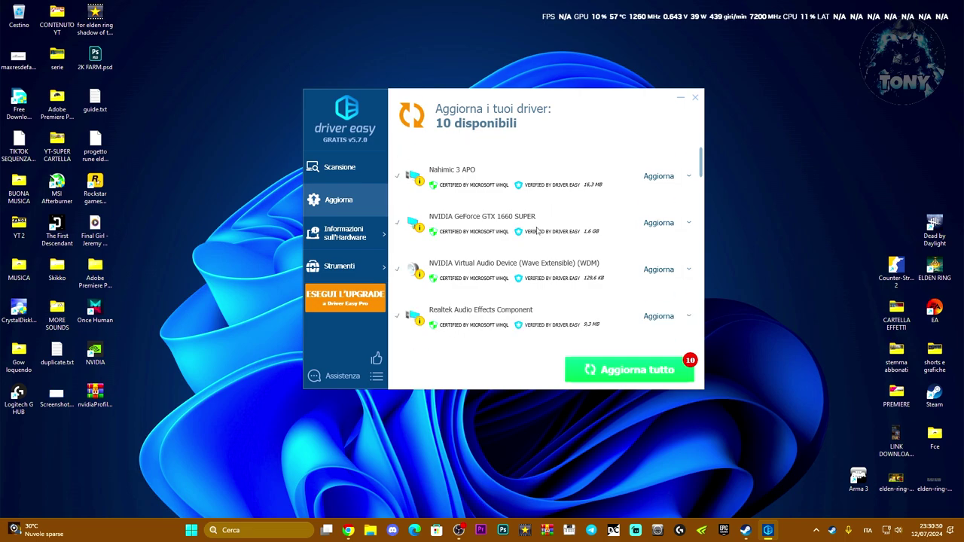
{"action": "scroll", "coordinate": [537, 230], "scroll_direction": "down", "scroll_amount": 3}
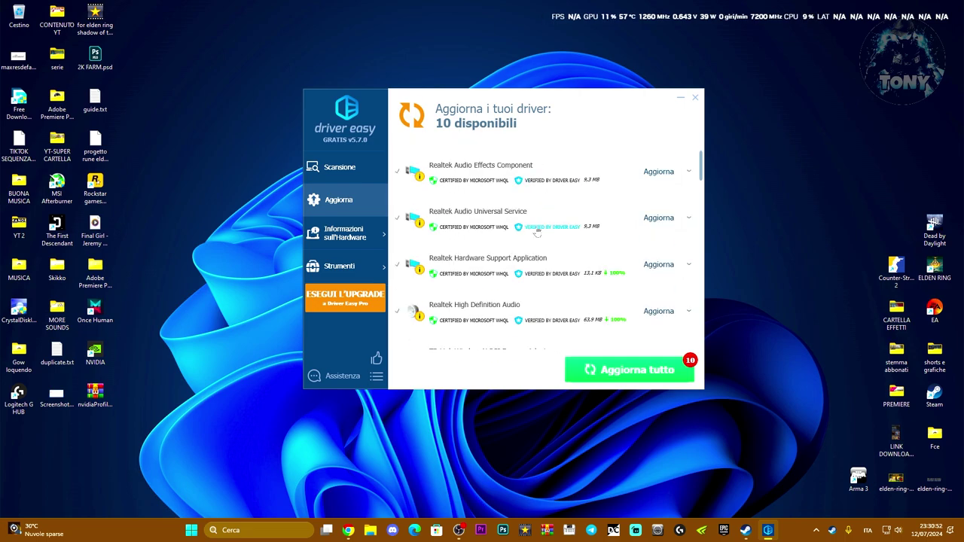
{"action": "scroll", "coordinate": [538, 231], "scroll_direction": "down", "scroll_amount": 1}
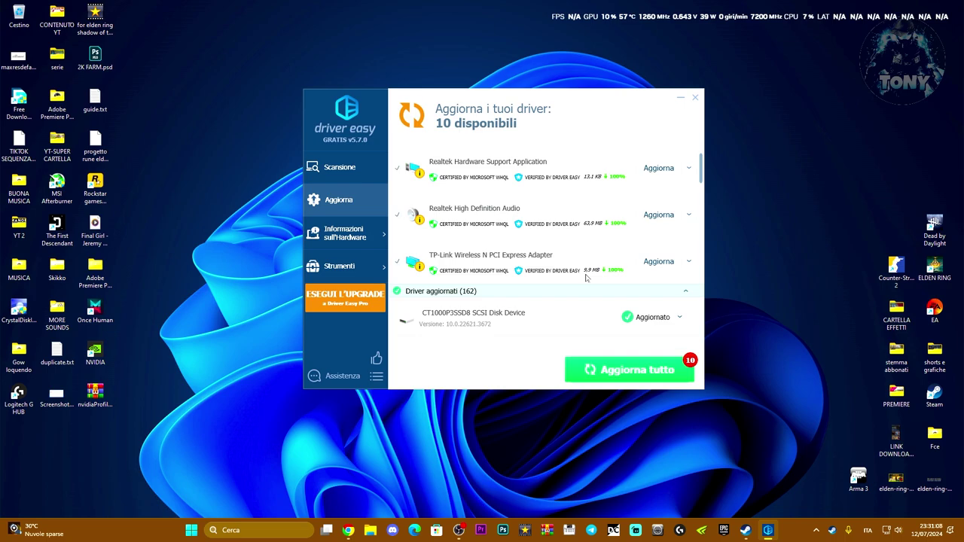
{"action": "scroll", "coordinate": [586, 275], "scroll_direction": "up", "scroll_amount": 1}
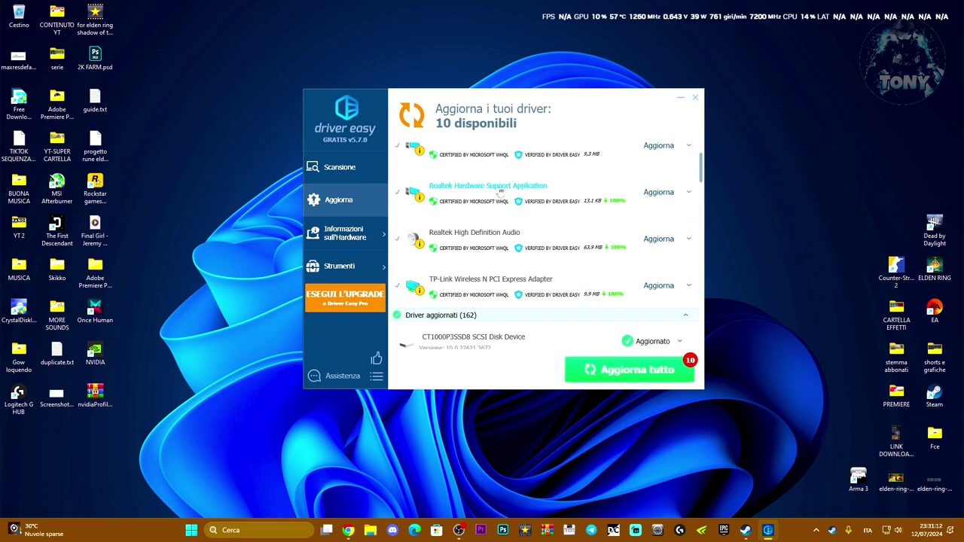
{"action": "left_click", "coordinate": [655, 195]}
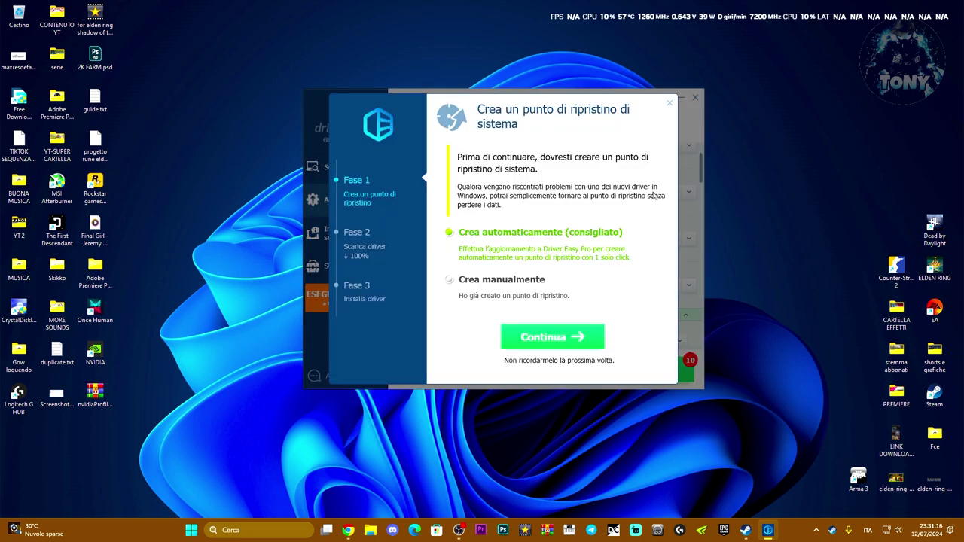
{"action": "left_click", "coordinate": [473, 281]}
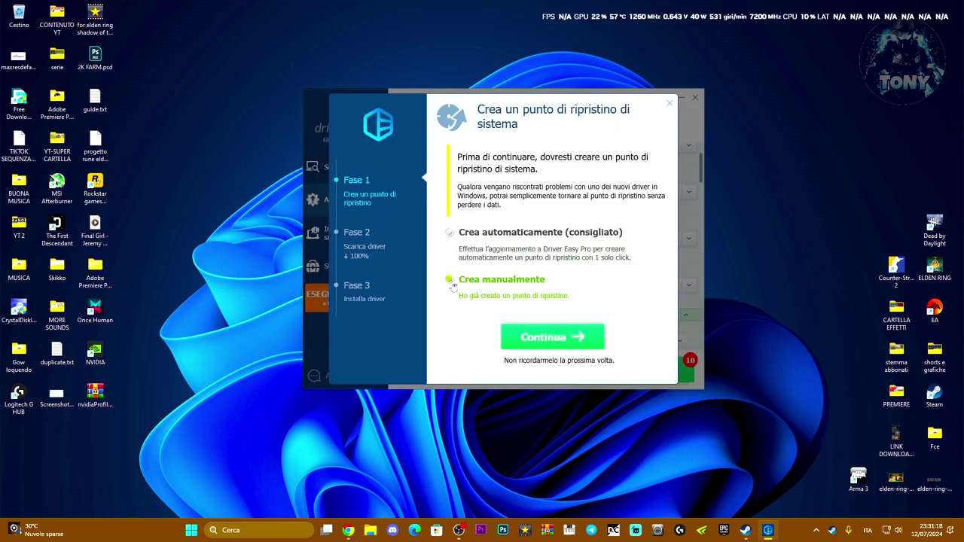
{"action": "left_click", "coordinate": [543, 334]}
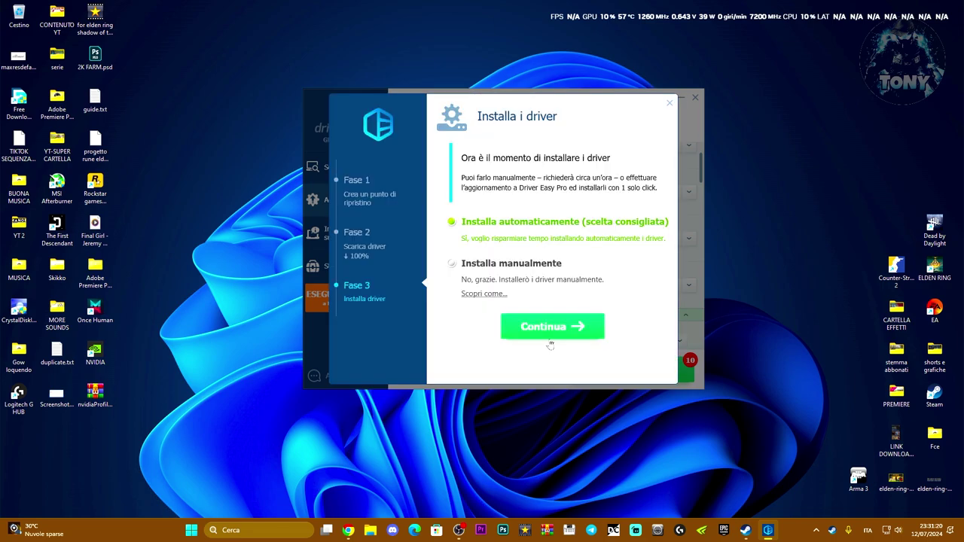
Step: Choose manual installation for the downloaded Realtek driver and copy the path of the driver folder that opens
{"action": "left_click", "coordinate": [453, 265]}
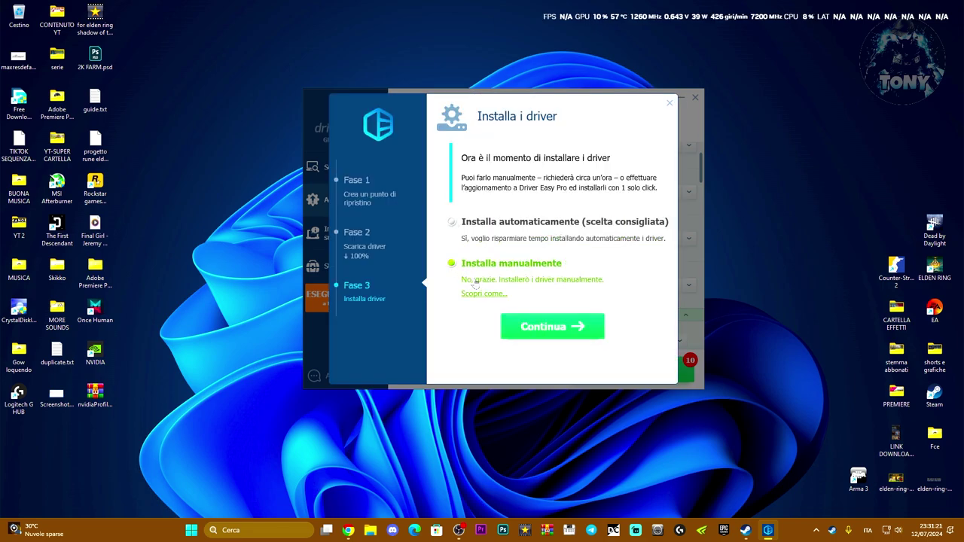
{"action": "left_click", "coordinate": [549, 336]}
{"action": "left_click_drag", "start_coordinate": [192, 51], "coordinate": [652, 57]}
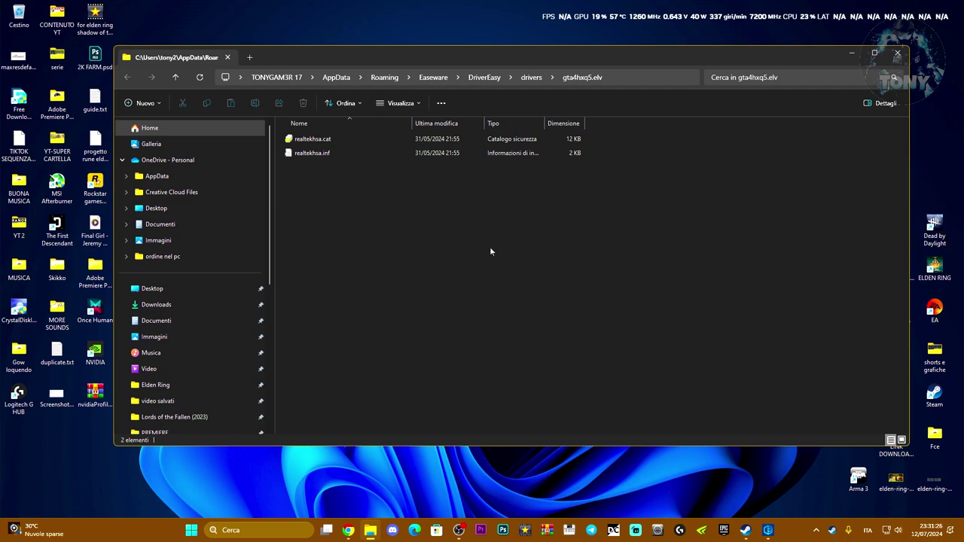
{"action": "left_click", "coordinate": [648, 77]}
{"action": "right_click", "coordinate": [427, 79]}
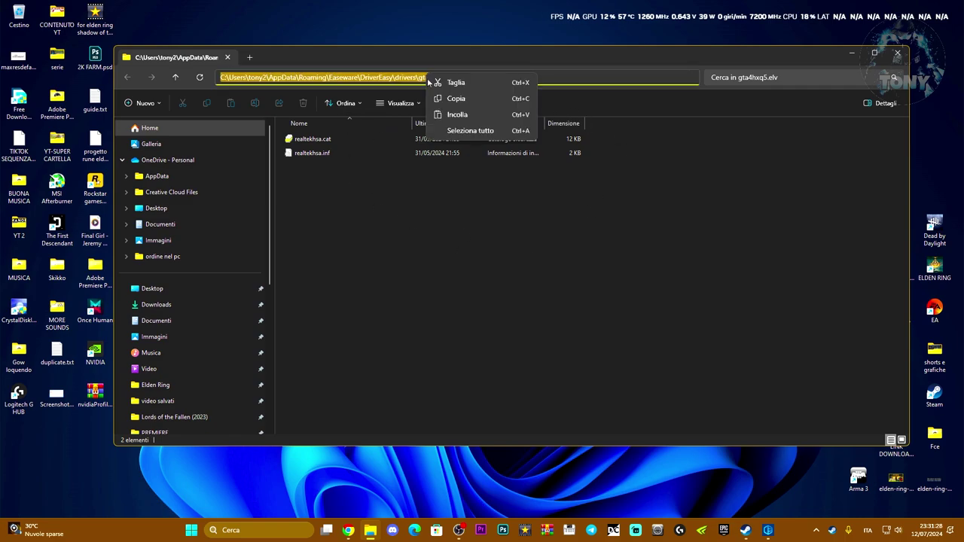
{"action": "left_click", "coordinate": [438, 106]}
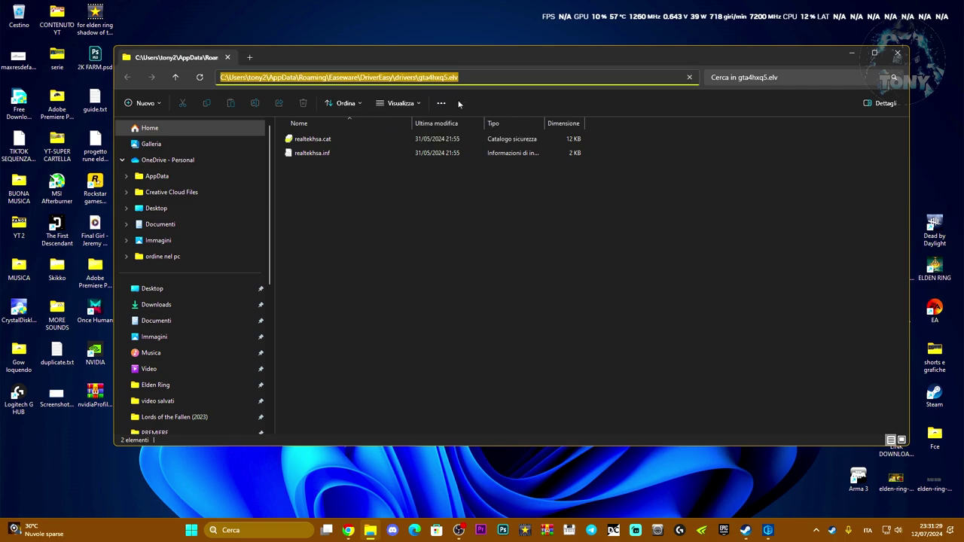
Step: Open Device Manager and move its window over the driver folder, bringing the network adapters into view
{"action": "right_click", "coordinate": [191, 529]}
{"action": "left_click", "coordinate": [173, 307]}
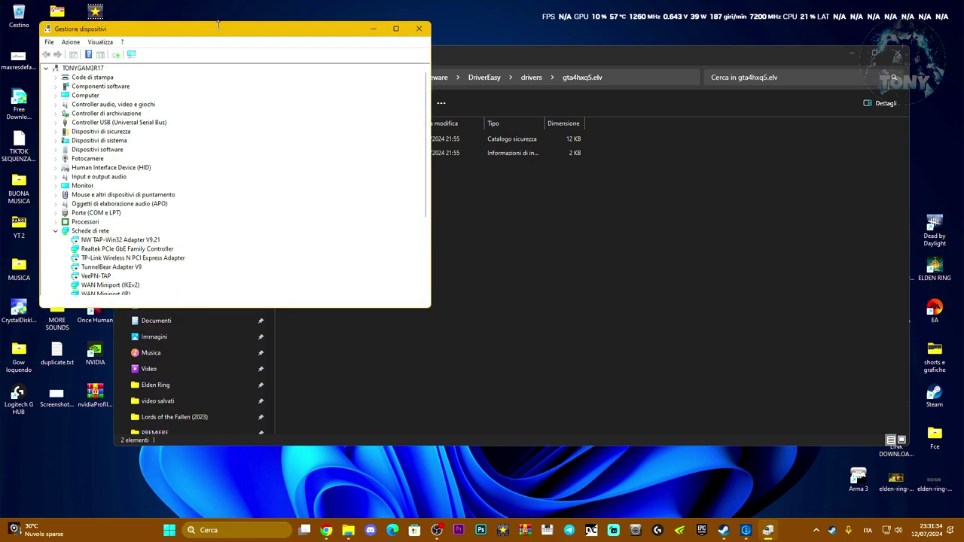
{"action": "left_click_drag", "start_coordinate": [219, 25], "coordinate": [520, 29]}
{"action": "scroll", "coordinate": [429, 232], "scroll_direction": "down", "scroll_amount": 1}
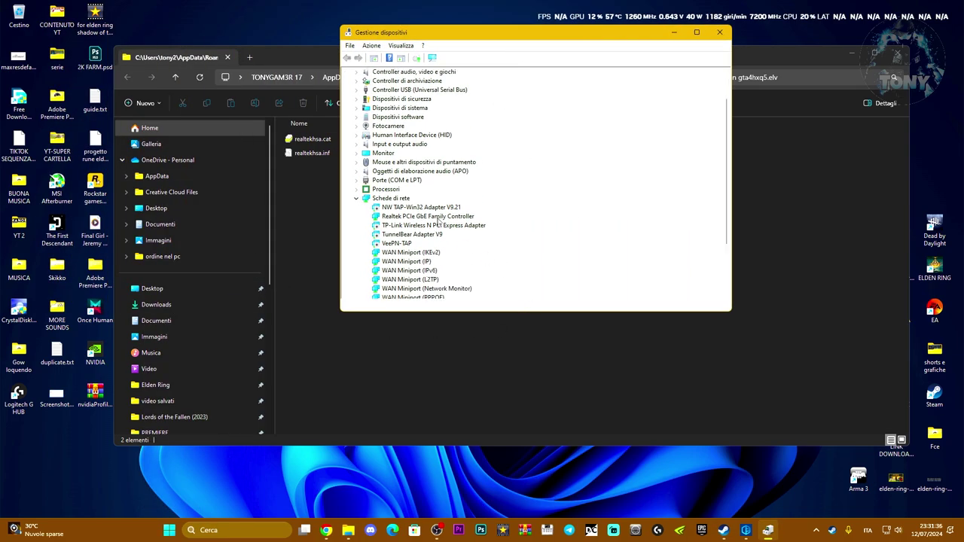
Step: Start a manual driver update for the TP-Link Wireless N PCI Express Adapter, select the search location path, and cancel the wizard
{"action": "left_click", "coordinate": [401, 226]}
{"action": "right_click", "coordinate": [401, 226]}
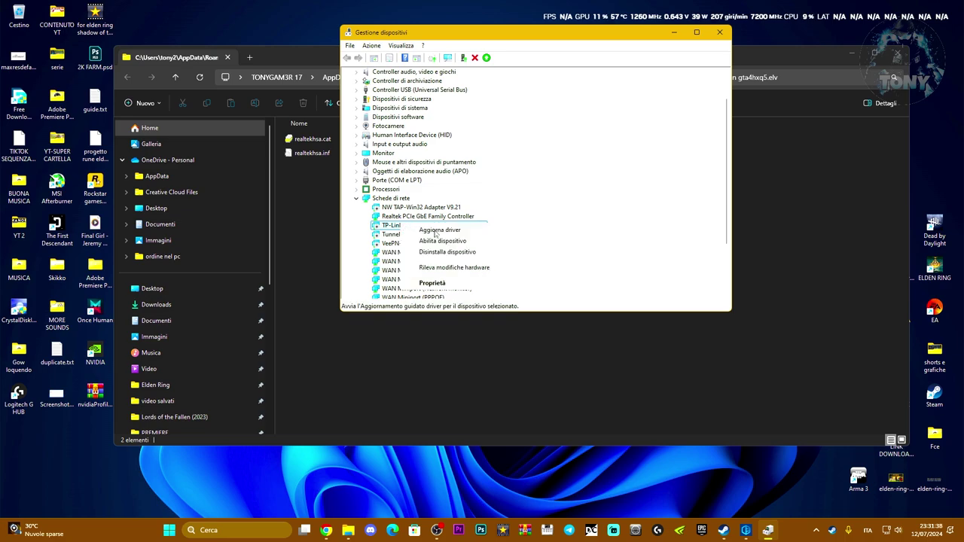
{"action": "left_click", "coordinate": [433, 234]}
{"action": "left_click", "coordinate": [454, 206]}
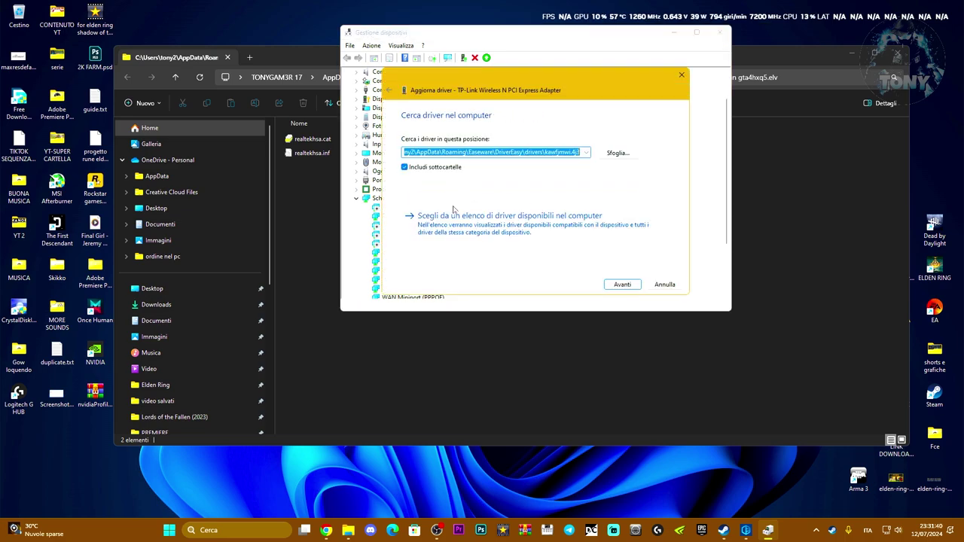
{"action": "left_click", "coordinate": [461, 152]}
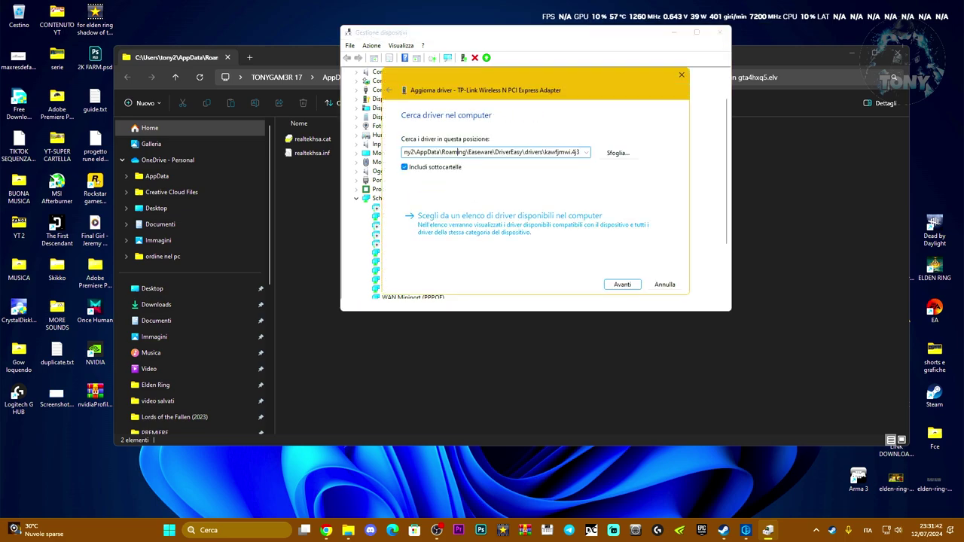
{"action": "left_click_drag", "start_coordinate": [403, 153], "coordinate": [580, 152]}
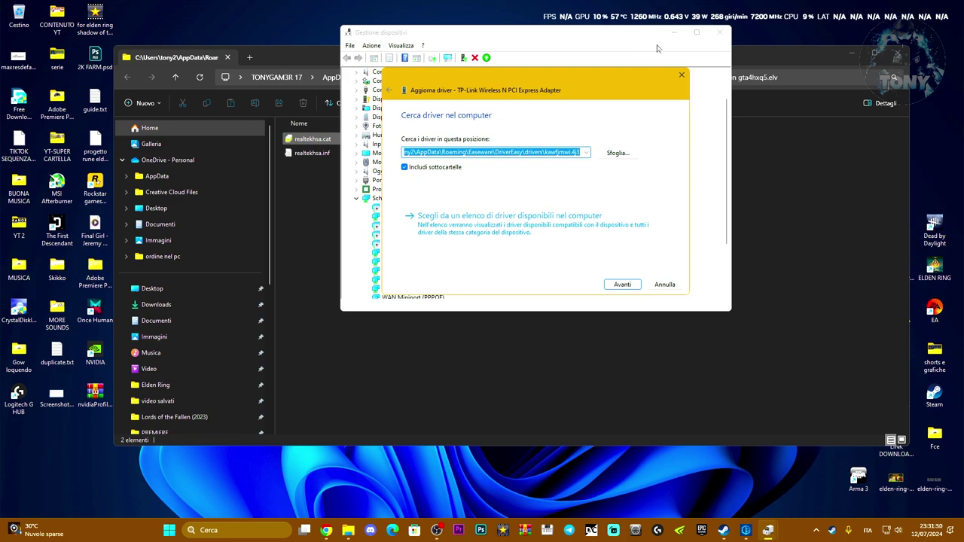
{"action": "key", "text": "Escape"}
Step: Close Device Manager, the driver folder window and Driver Easy
{"action": "left_click", "coordinate": [721, 35]}
{"action": "left_click", "coordinate": [897, 56]}
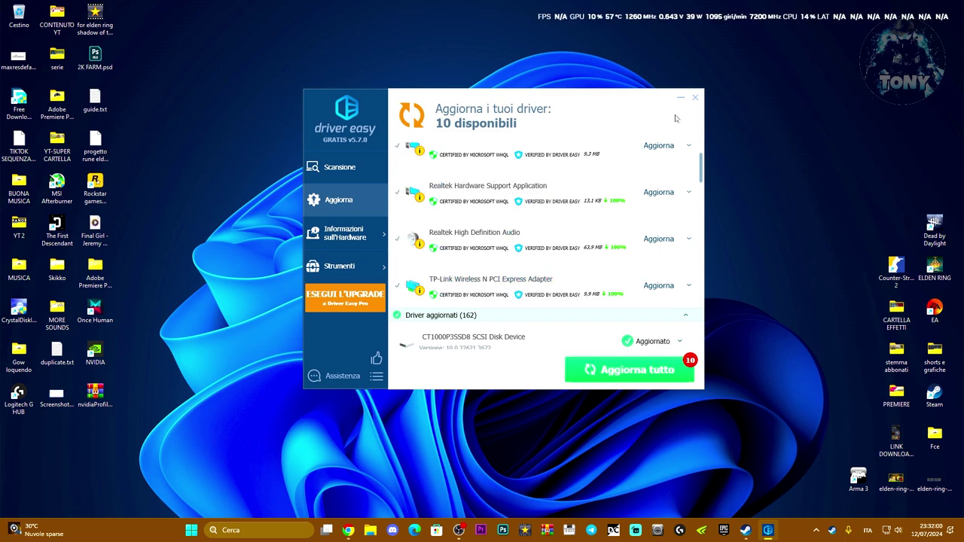
{"action": "left_click", "coordinate": [695, 98]}
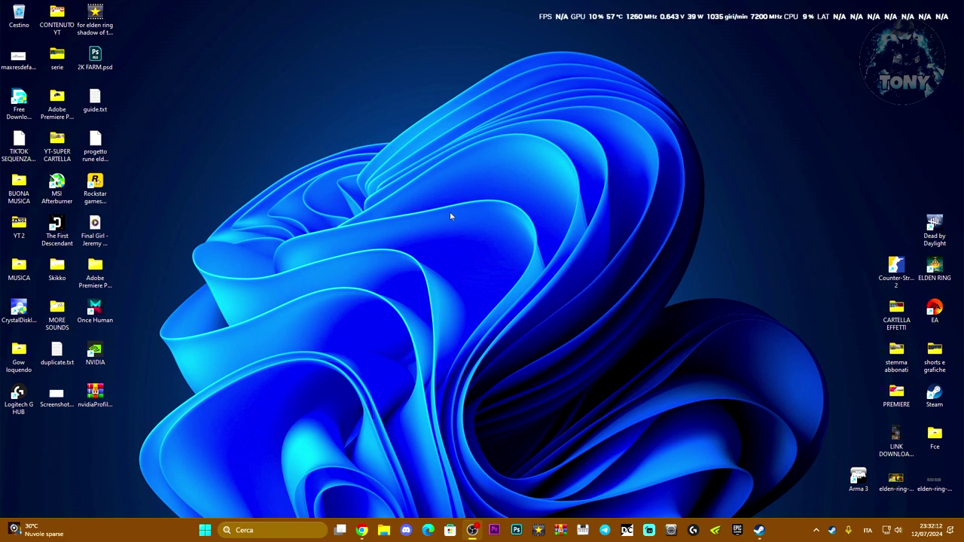
Step: Examine the network adapters and their enable or disable options in the advanced network settings, then close Settings
{"action": "right_click", "coordinate": [889, 532]}
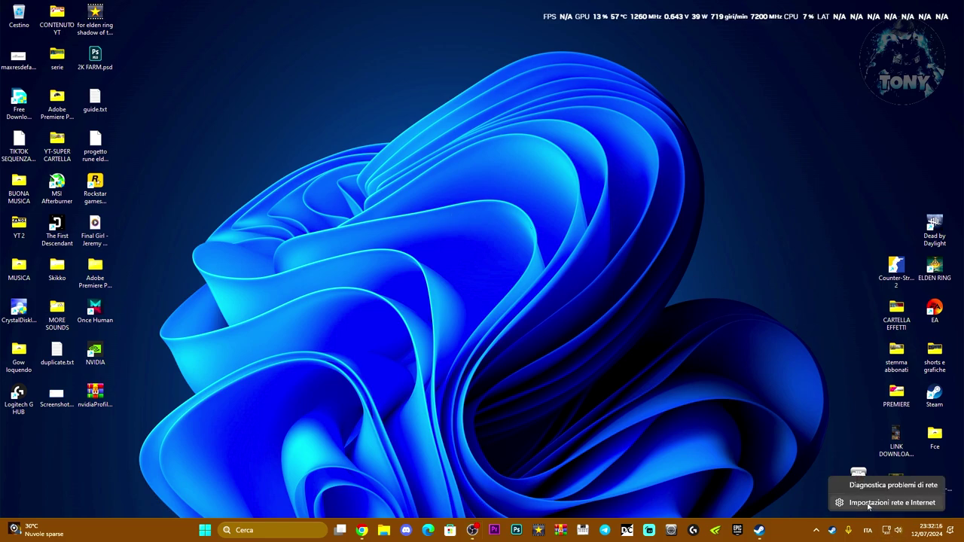
{"action": "left_click", "coordinate": [892, 502]}
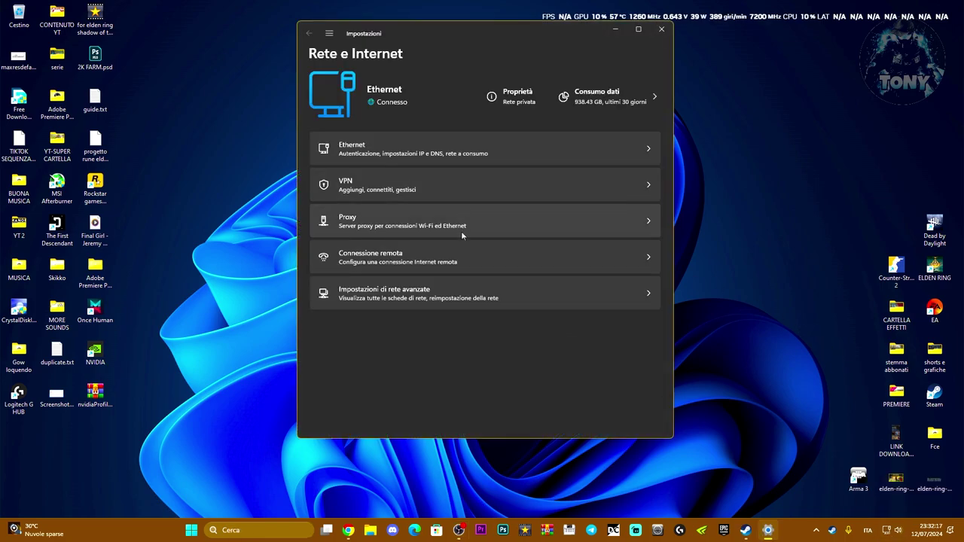
{"action": "left_click", "coordinate": [454, 293]}
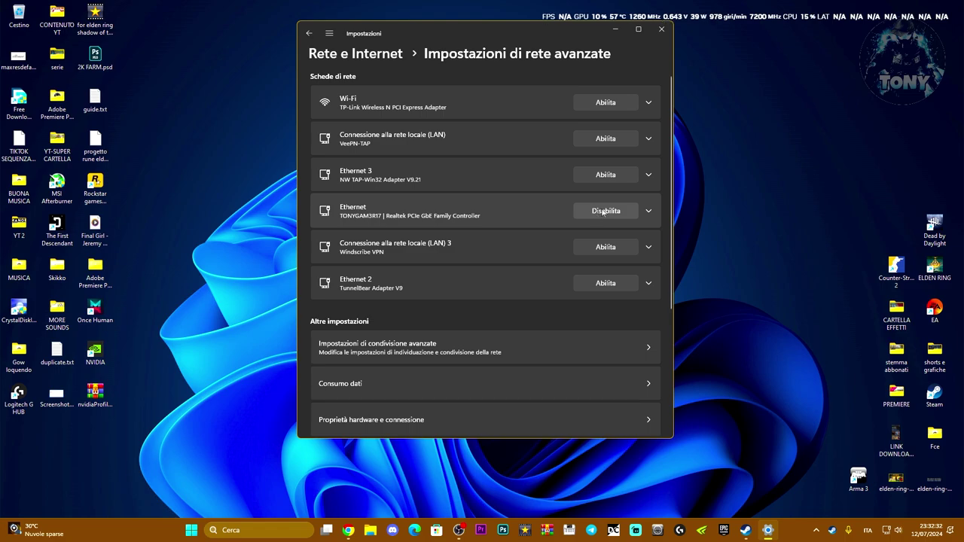
{"action": "left_click", "coordinate": [661, 29]}
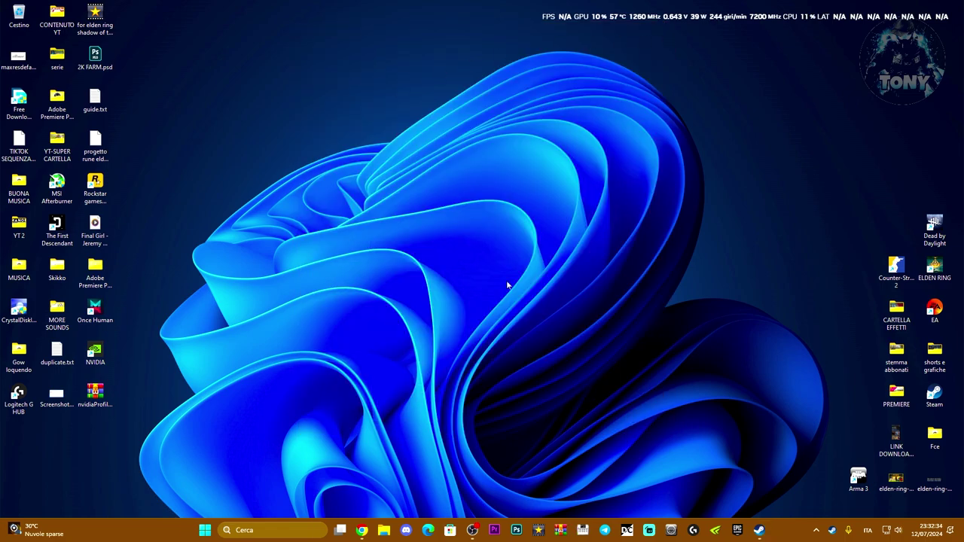
Step: Switch to Steam to show the Once Human page in the library
{"action": "left_click", "coordinate": [763, 526]}
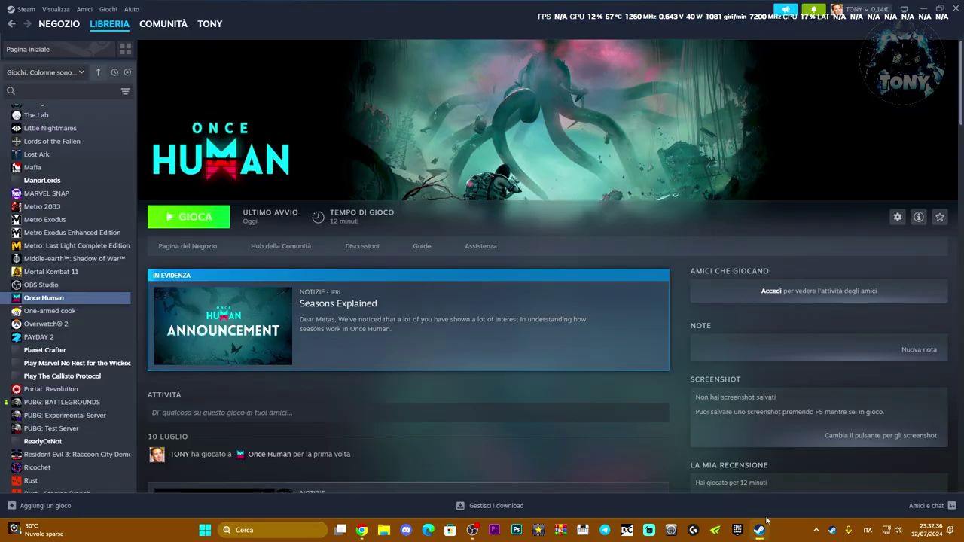